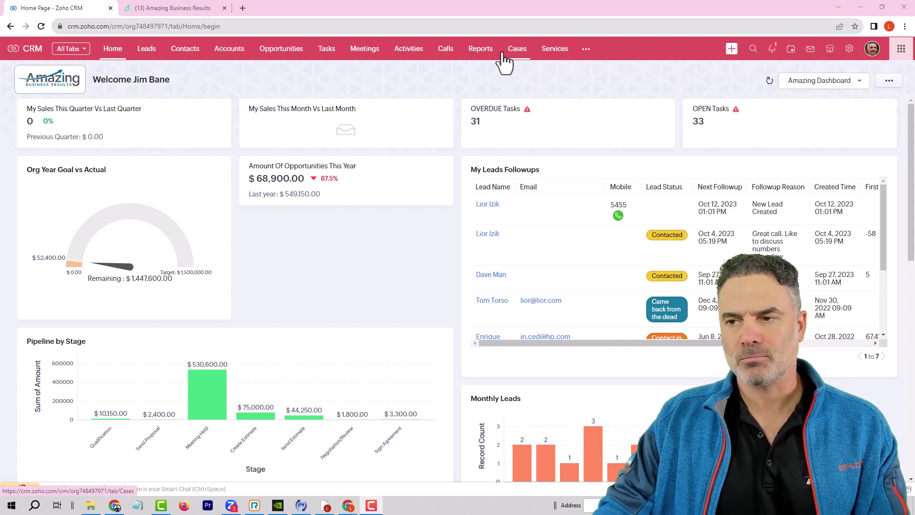
Open the test contact's record from Contacts and start a new case from its Cases related list.
{"action": "left_click", "coordinate": [185, 48]}
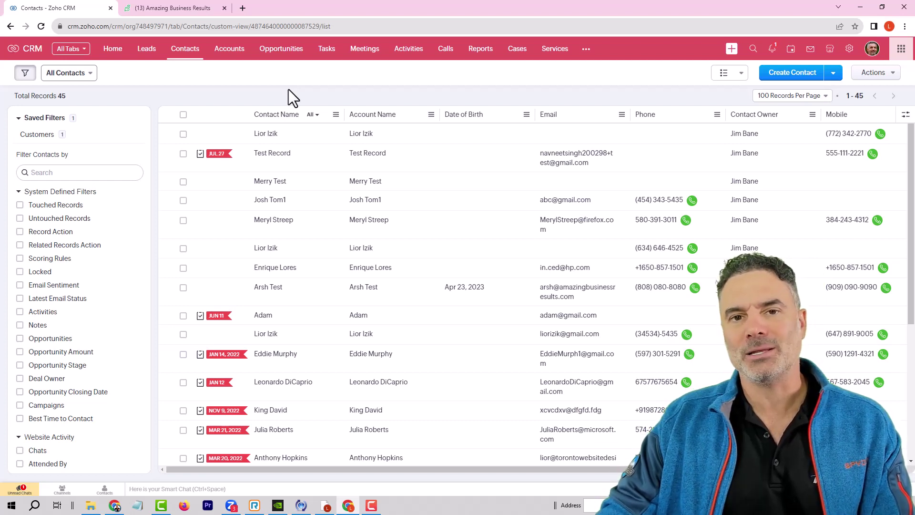
{"action": "left_click", "coordinate": [301, 184]}
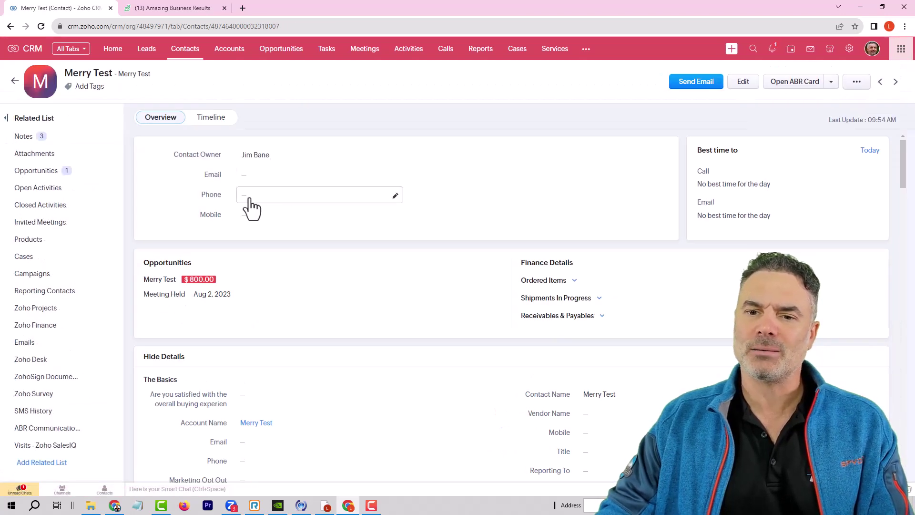
{"action": "mouse_move", "coordinate": [111, 263]}
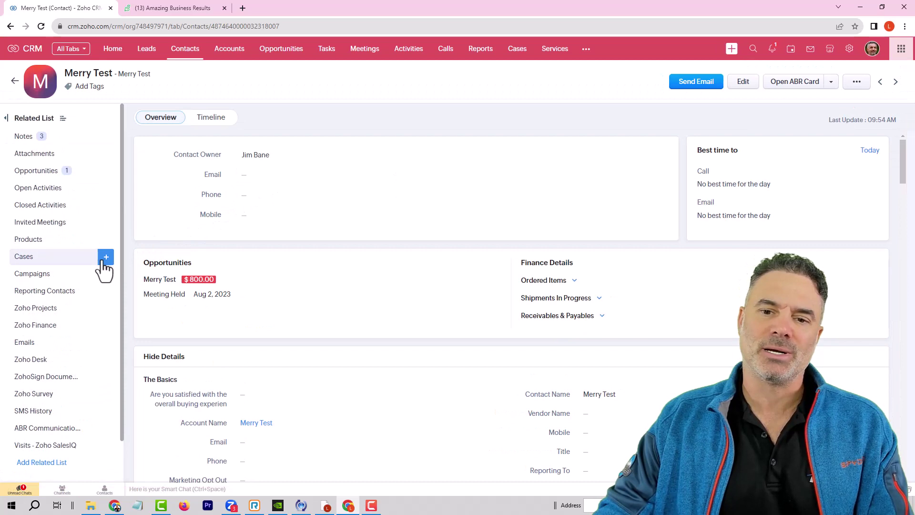
{"action": "left_click", "coordinate": [106, 257]}
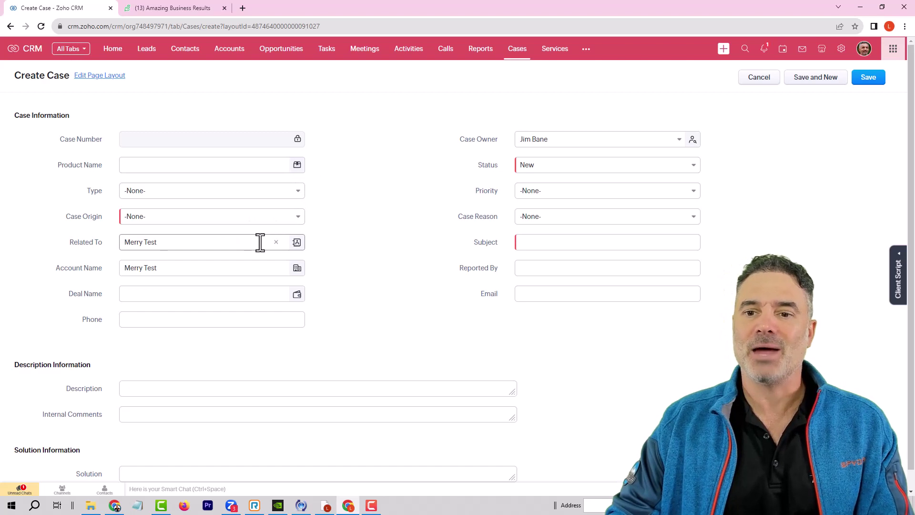
Set the case's Product Name to Gold Package, Case Origin to Email and Status to Closed.
{"action": "left_click", "coordinate": [558, 168]}
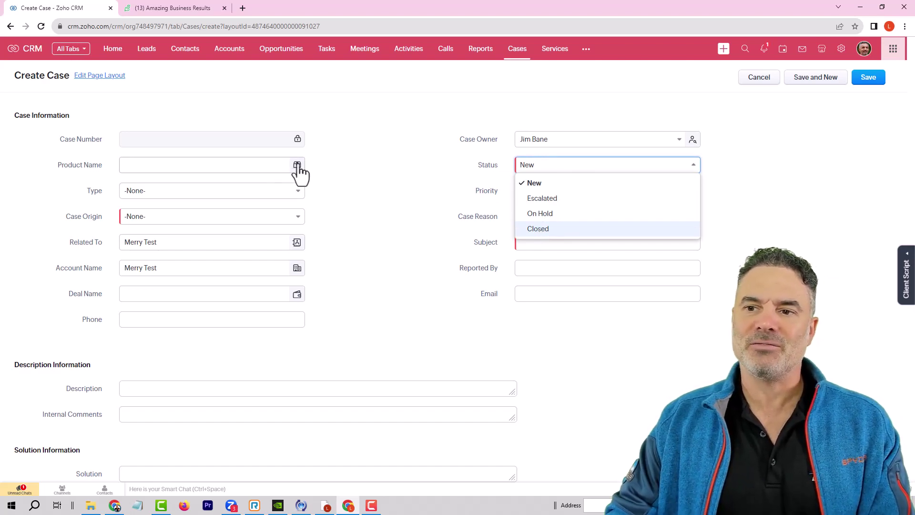
{"action": "left_click", "coordinate": [294, 166]}
{"action": "left_click", "coordinate": [297, 165]}
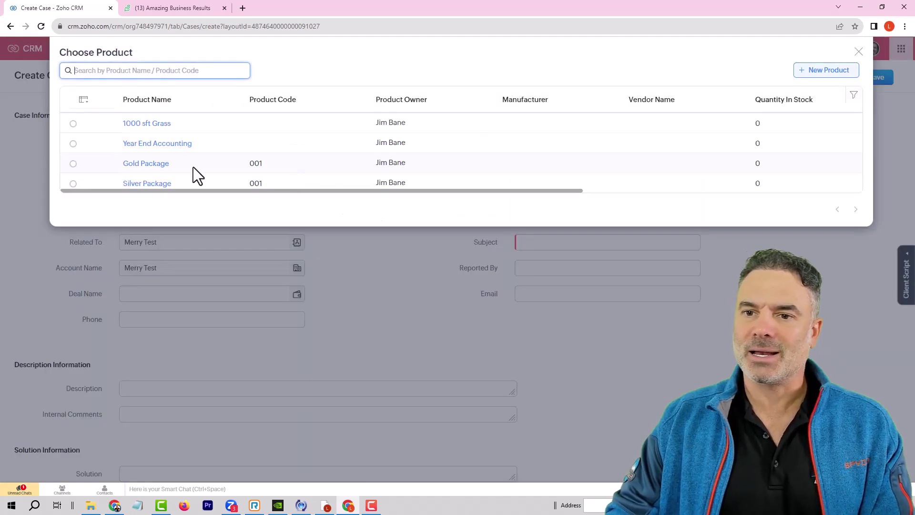
{"action": "left_click", "coordinate": [145, 163]}
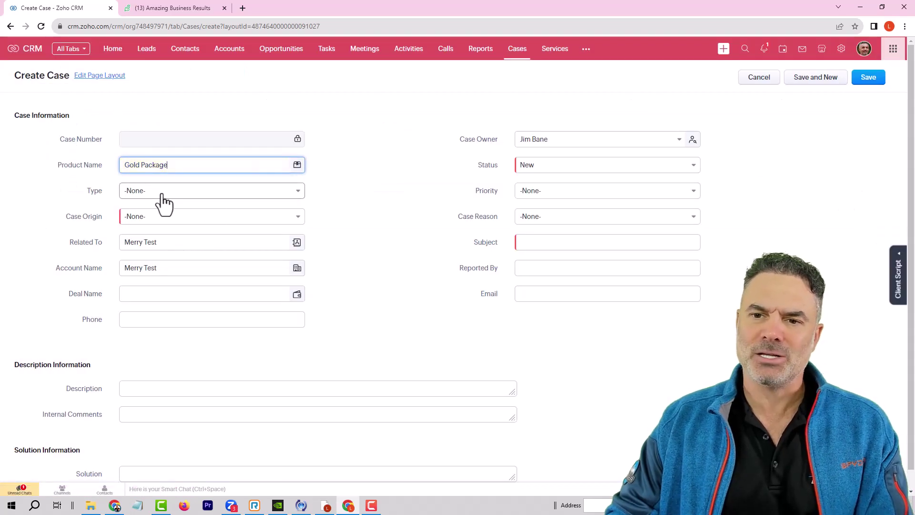
{"action": "left_click", "coordinate": [152, 218]}
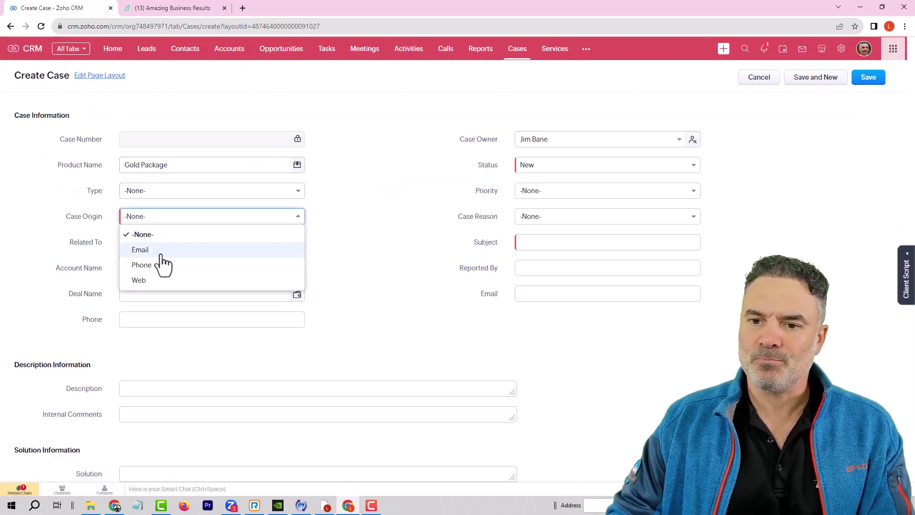
{"action": "left_click", "coordinate": [157, 250]}
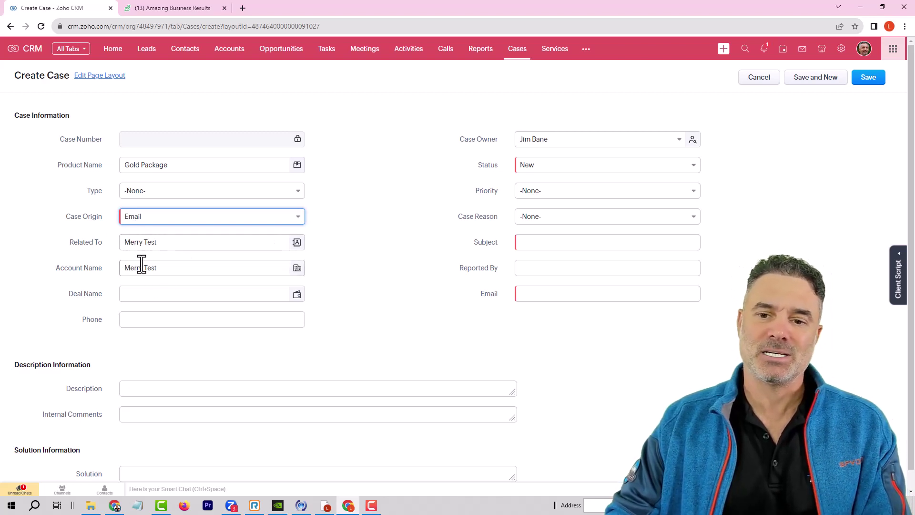
{"action": "left_click", "coordinate": [536, 168]}
{"action": "left_click", "coordinate": [543, 230]}
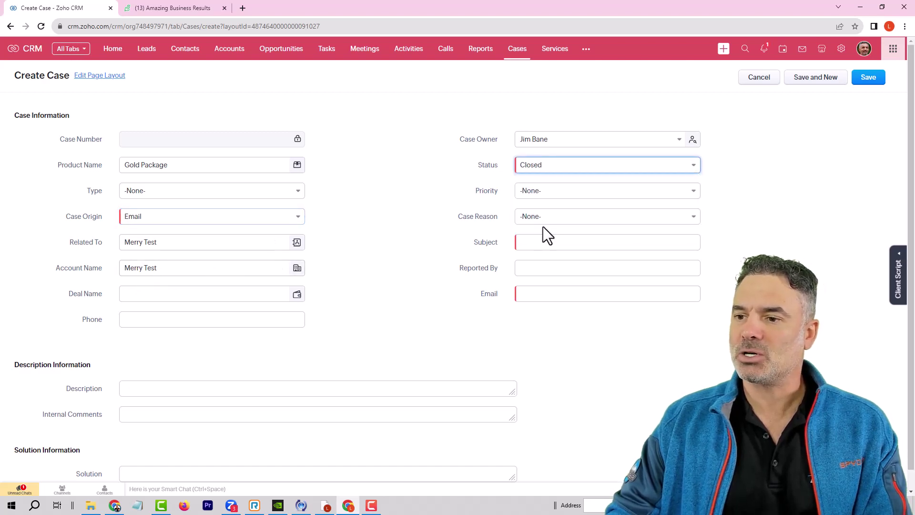
Enter the subject 'Billing issue' and a description about changing his CC.
{"action": "left_click", "coordinate": [534, 241]}
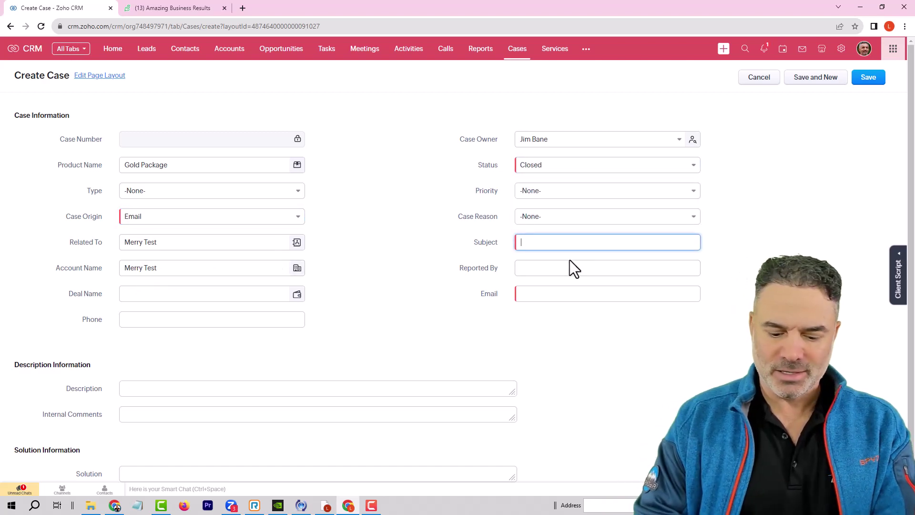
{"action": "type", "text": "Bil"}
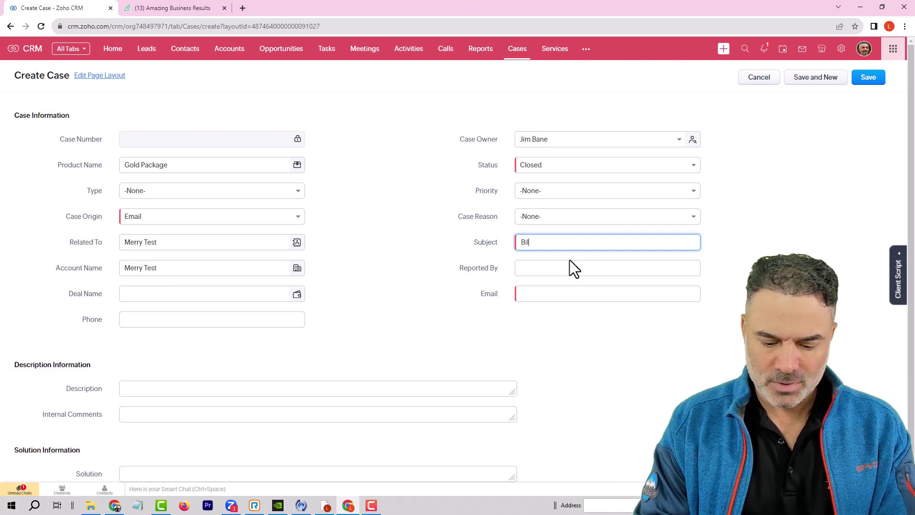
{"action": "type", "text": "ling is"}
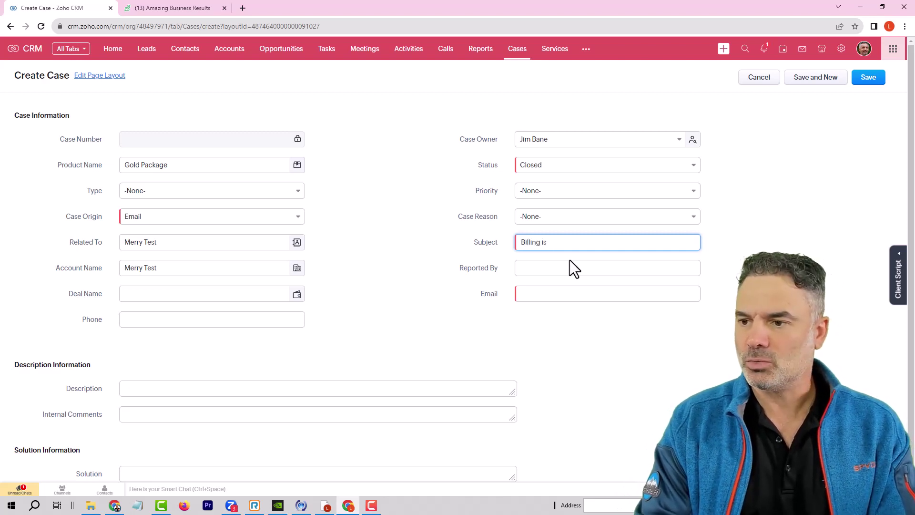
{"action": "type", "text": "sue"}
{"action": "left_click", "coordinate": [538, 295]}
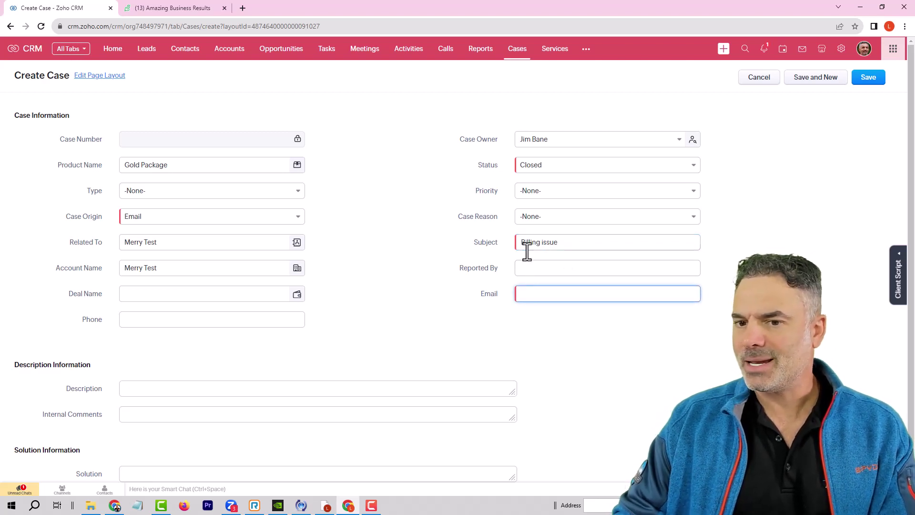
{"action": "scroll", "coordinate": [367, 324], "scroll_direction": "down", "scroll_amount": 1}
{"action": "left_click", "coordinate": [171, 367]}
{"action": "type", "text": "Needed some"}
{"action": "type", "text": "one to sol"}
{"action": "key", "text": "BackSpace"}
{"action": "key", "text": "BackSpace"}
{"action": "key", "text": "BackSpace"}
{"action": "type", "text": "changing his CC"}
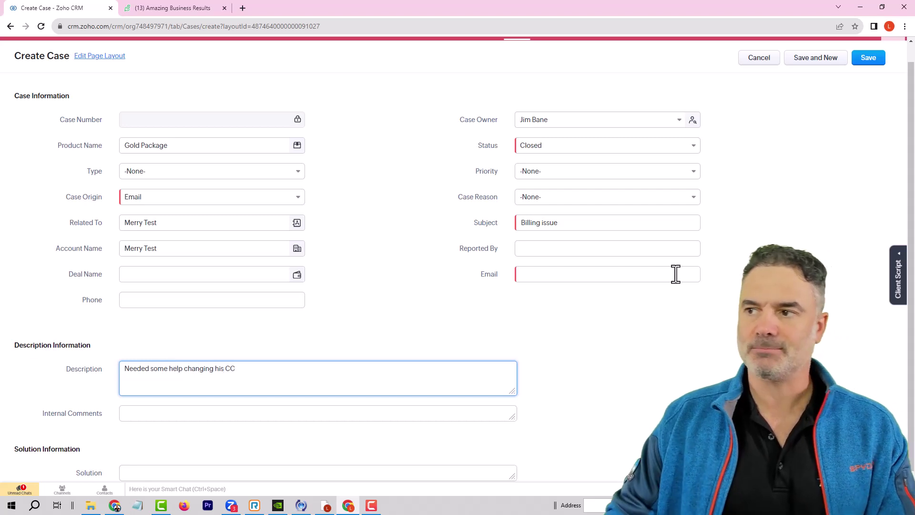
Fill in the required case email address and save the case.
{"action": "left_click", "coordinate": [867, 59]}
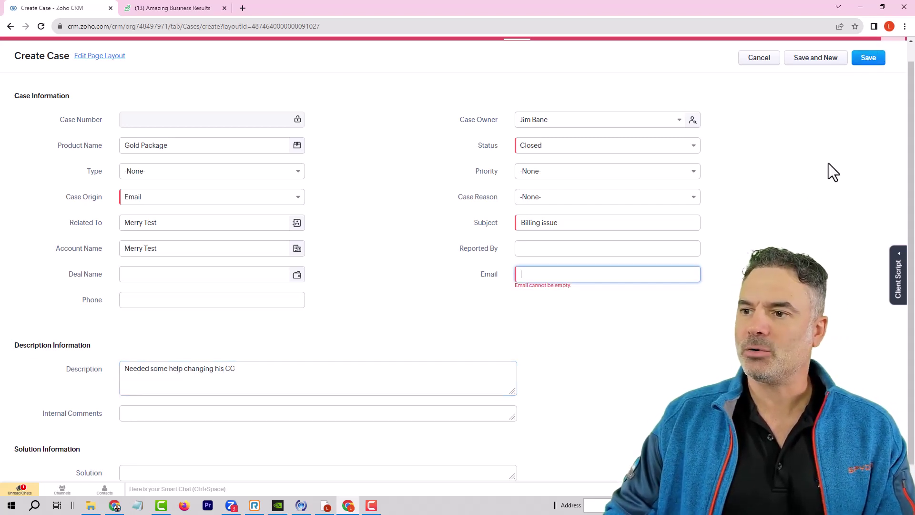
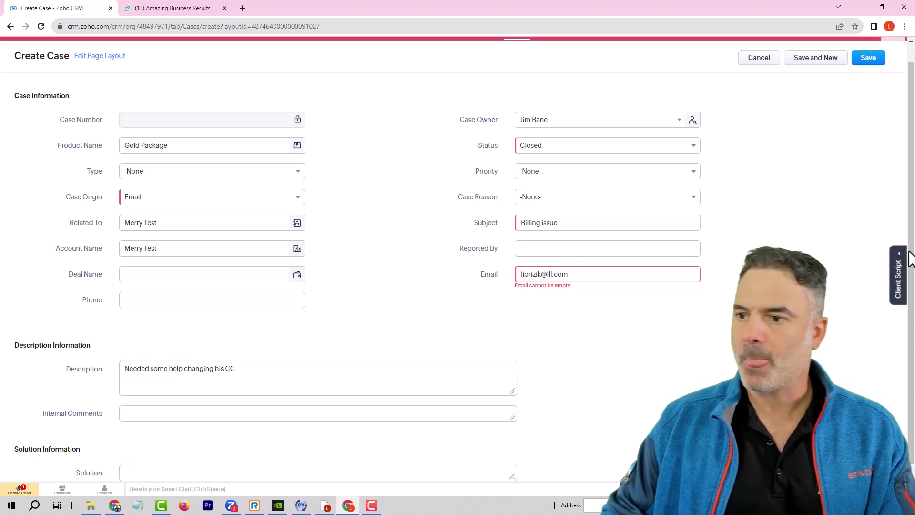
{"action": "left_click", "coordinate": [868, 58]}
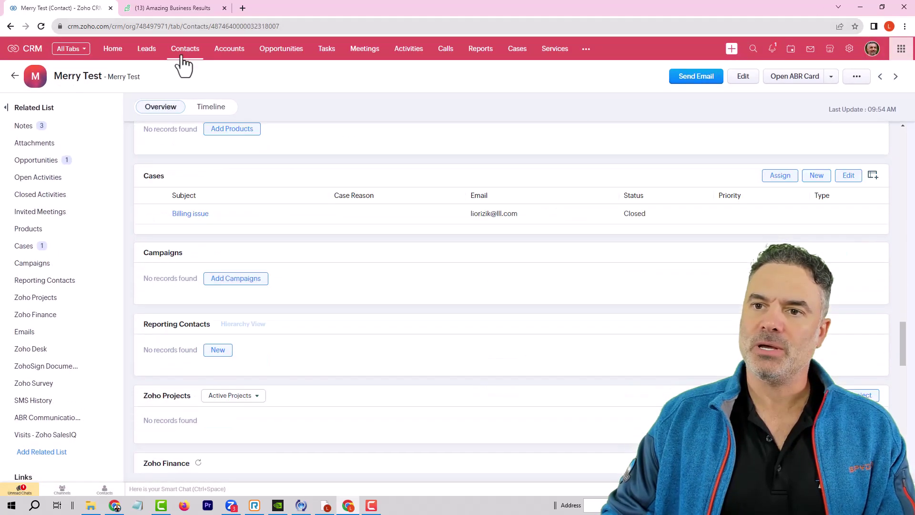
Check the Closed Billing issue case in the contact's Cases list, then return to the Home dashboard.
{"action": "left_click", "coordinate": [26, 246]}
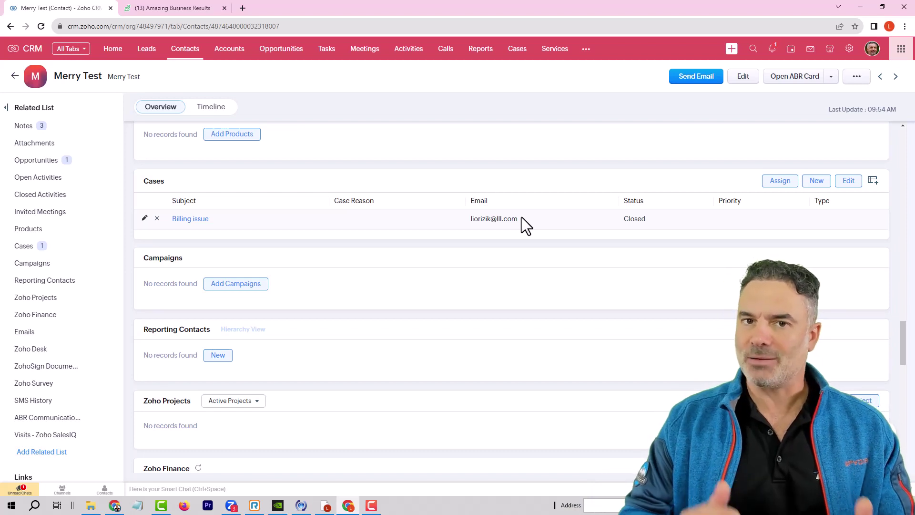
{"action": "left_click", "coordinate": [114, 49]}
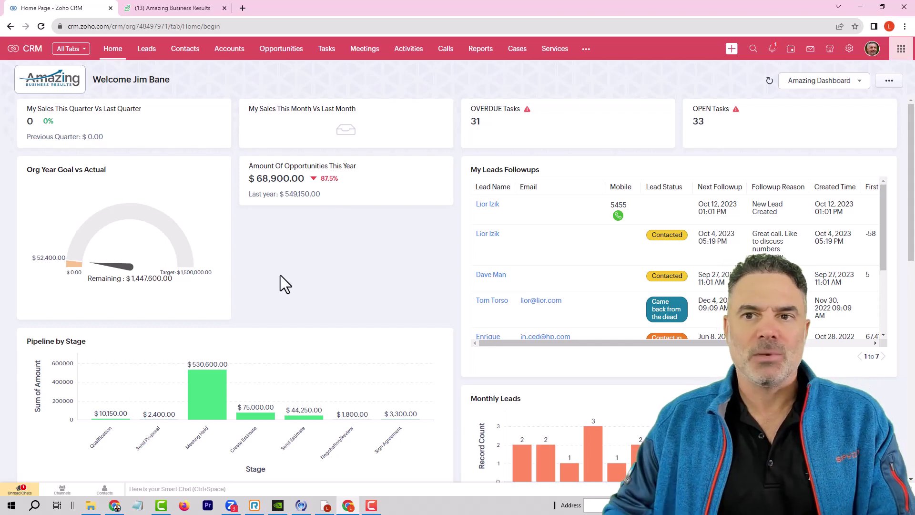
Show the Zoho Desk All Tickets list of 09 tickets, after briefly revisiting the CRM.
{"action": "left_click", "coordinate": [188, 10]}
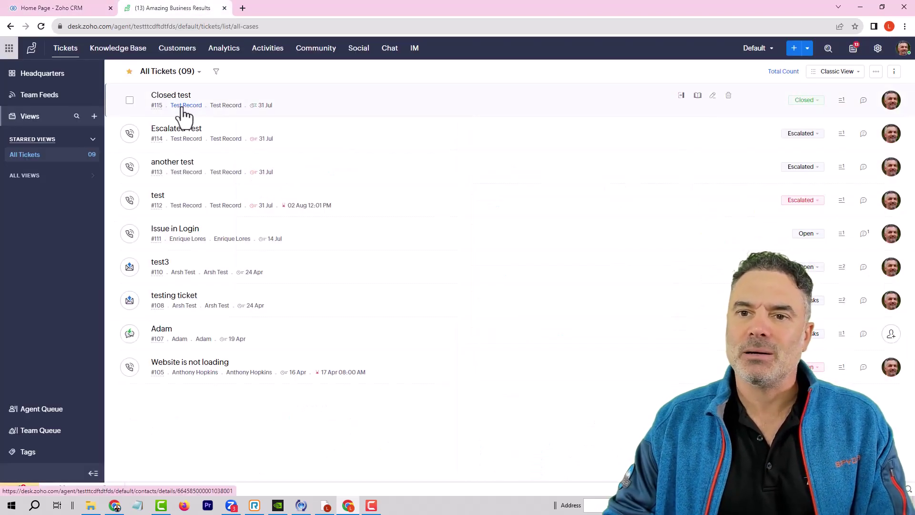
{"action": "left_click", "coordinate": [94, 12]}
{"action": "left_click", "coordinate": [162, 11]}
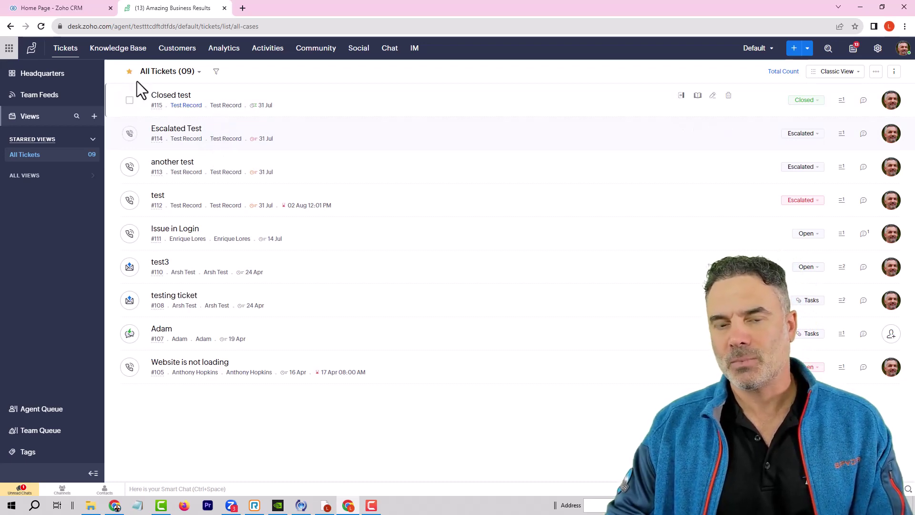
{"action": "left_click", "coordinate": [90, 11]}
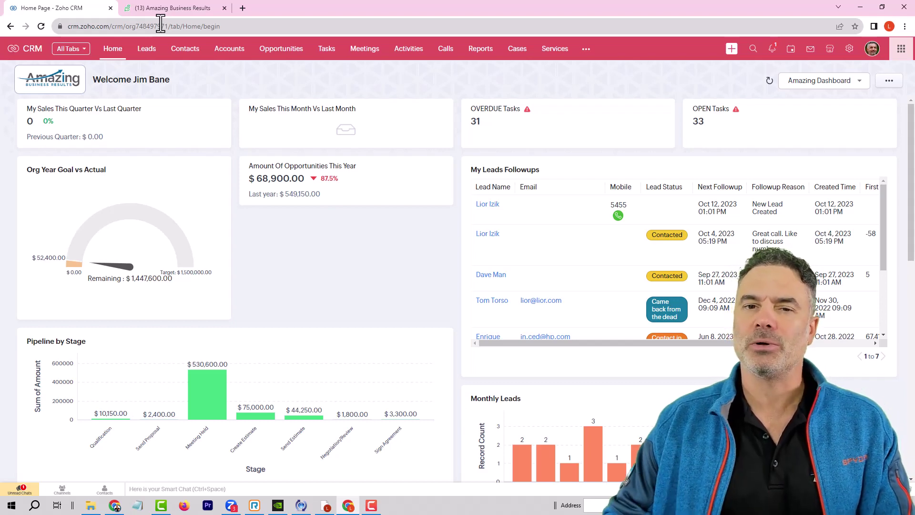
{"action": "left_click", "coordinate": [164, 8]}
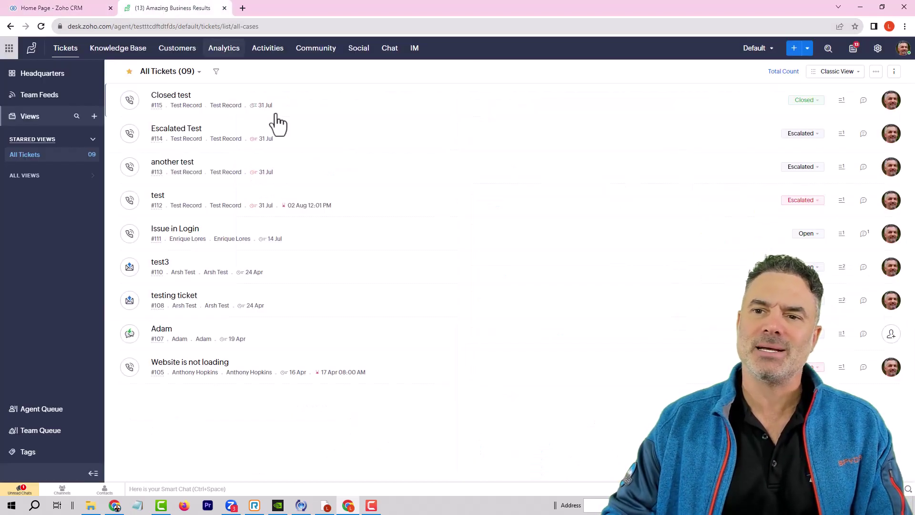